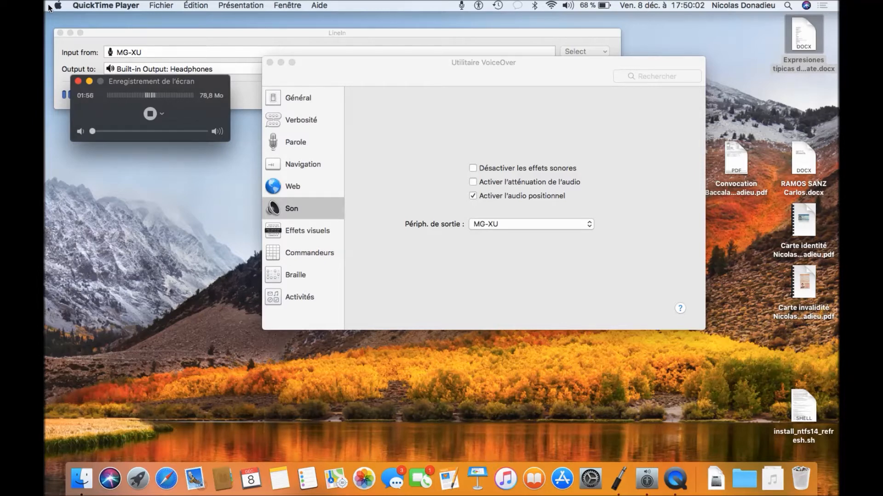
# - Open Launchpad with F4 to show the grid of installed applications
pyautogui.press('F4')
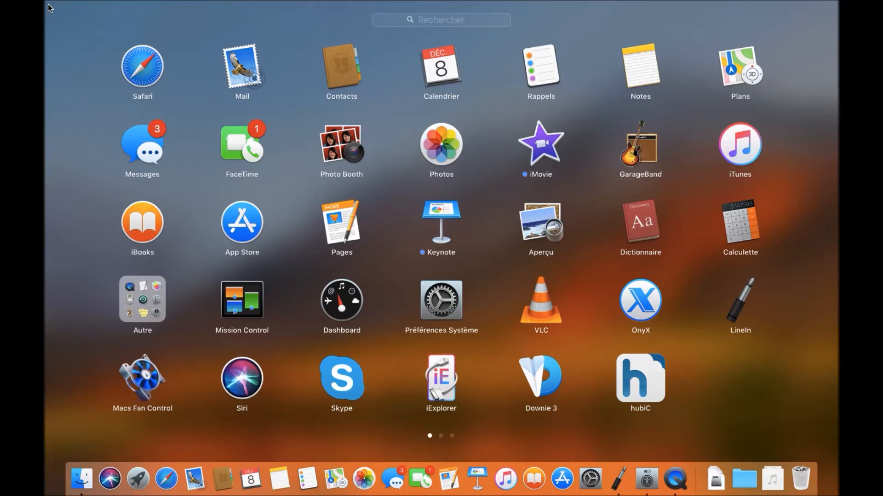
# - Search Launchpad for 'vmw' and launch VMware Fusion from the result
pyautogui.write('vmw')
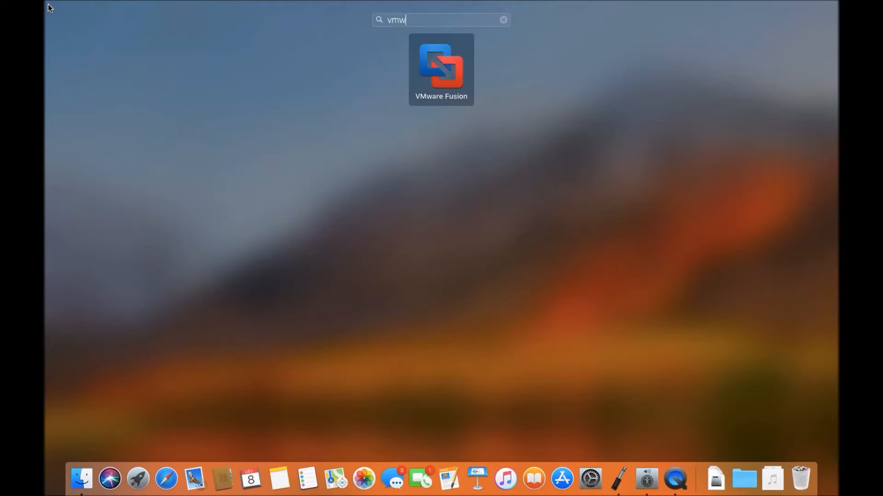
pyautogui.press('Return')
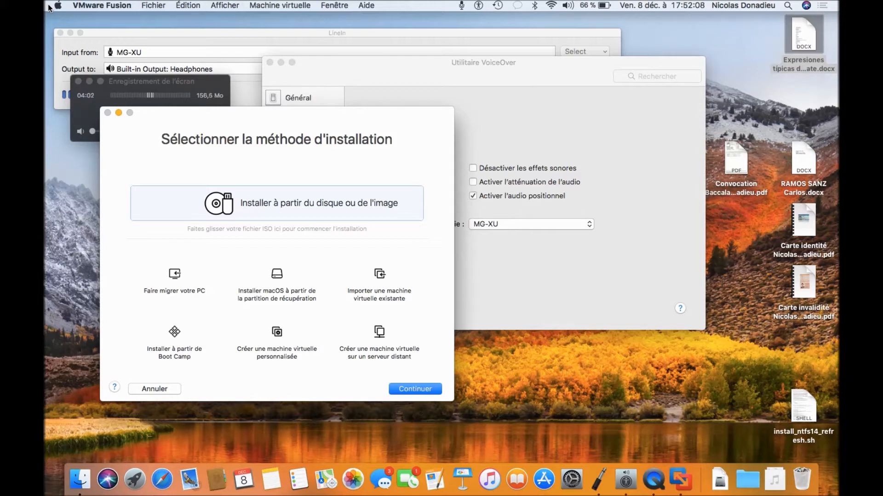
# - Move keyboard focus into the 'Sélectionner la méthode d'installation' window
pyautogui.press('Tab')
pyautogui.press('Tab')
pyautogui.press('Tab')
# - Choose 'Installer à partir du disque ou de l'image' with the Win10_1607_French_x64.iso image
pyautogui.press('Return')
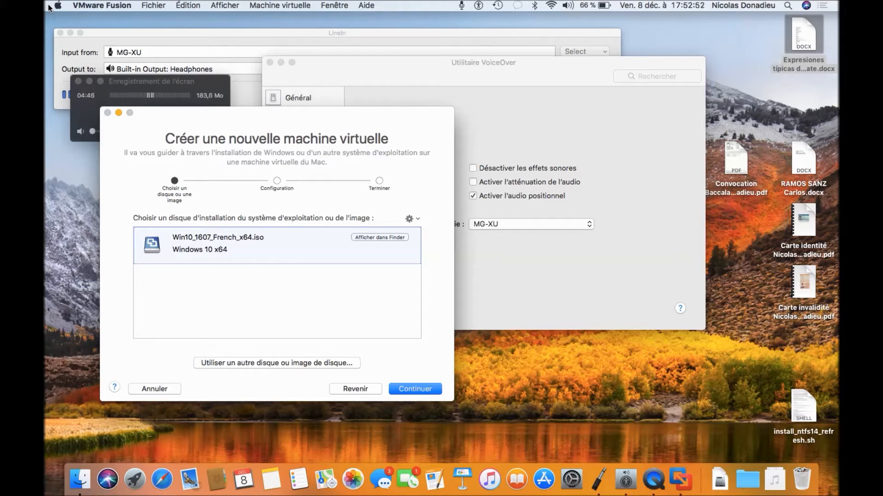
# - Accept the Windows 10 x64 image and continue to the Easy Install form
pyautogui.press('Tab')
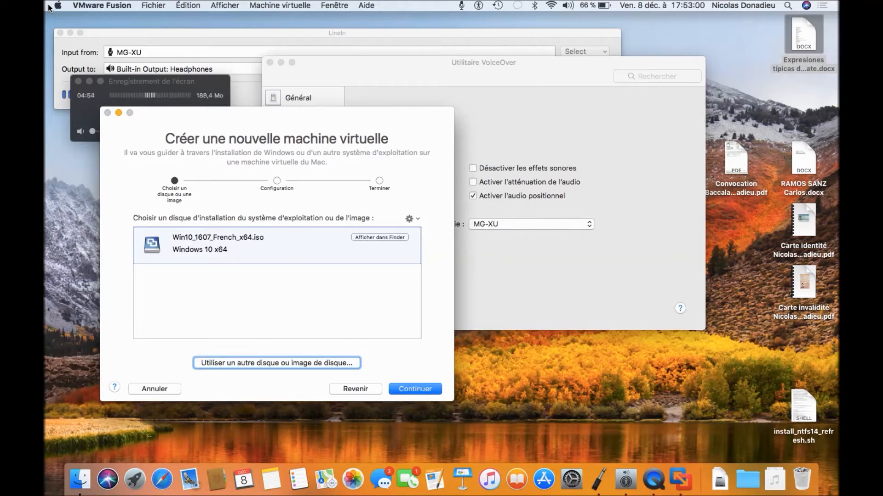
pyautogui.press('Tab')
pyautogui.press('Tab')
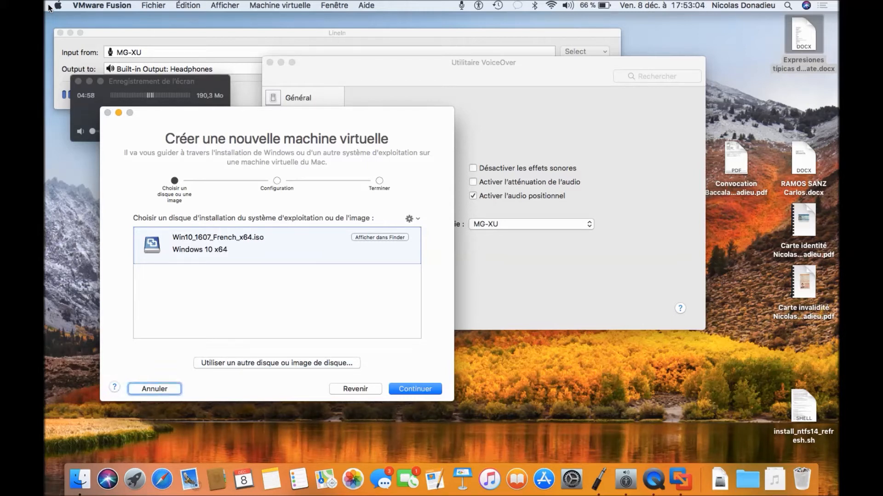
pyautogui.press('Tab')
pyautogui.press('Tab')
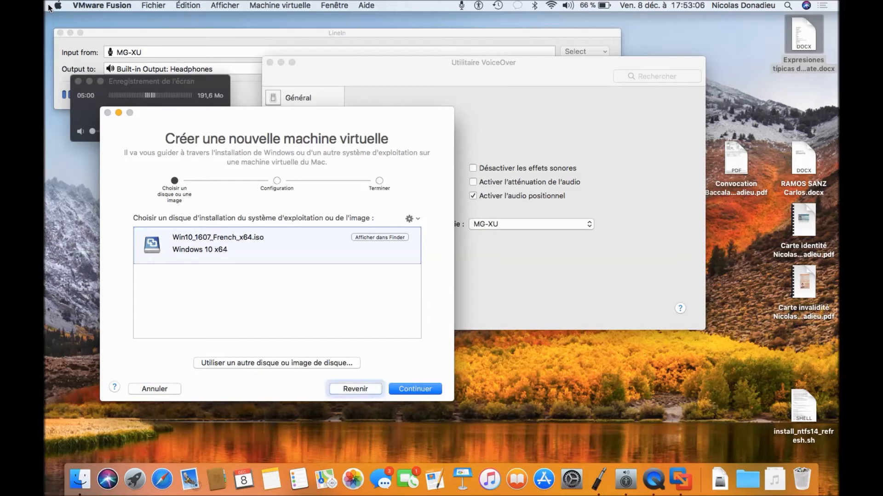
pyautogui.press('Tab')
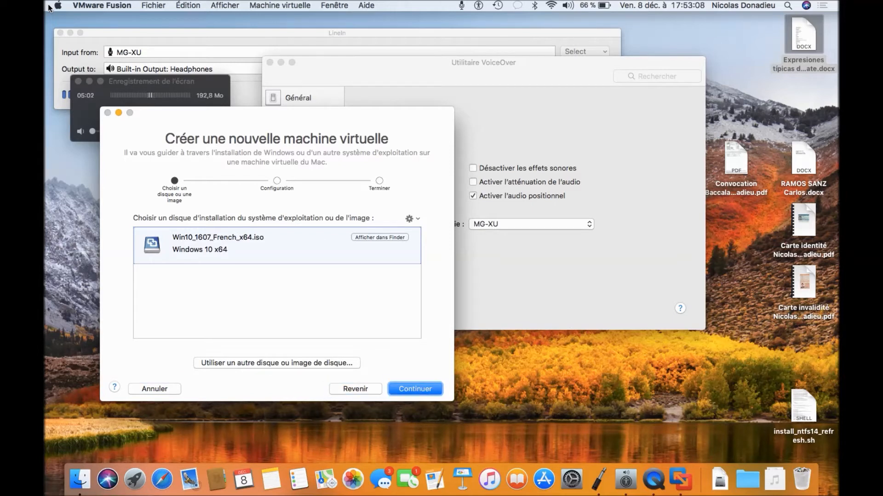
pyautogui.press('space')
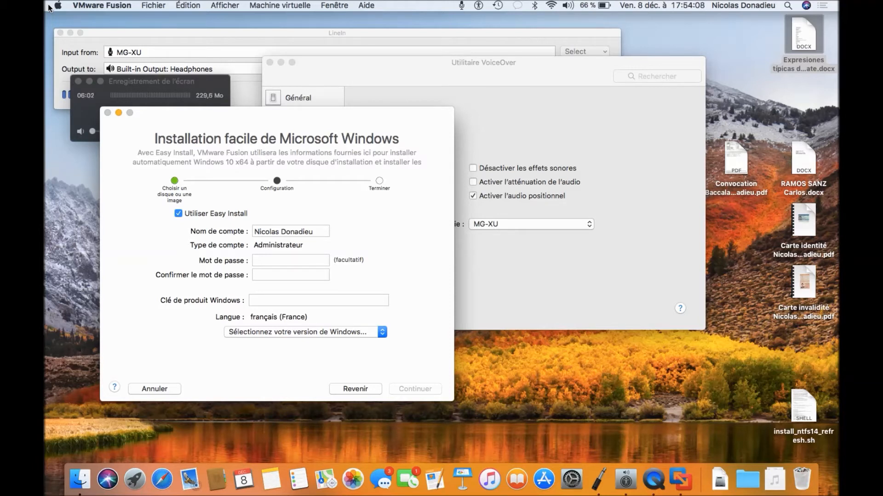
pyautogui.press('Tab')
pyautogui.press('Tab')
# - Set the Easy Install account name to Test and enter the password and its confirmation
pyautogui.press('super+x')
pyautogui.write('Test')
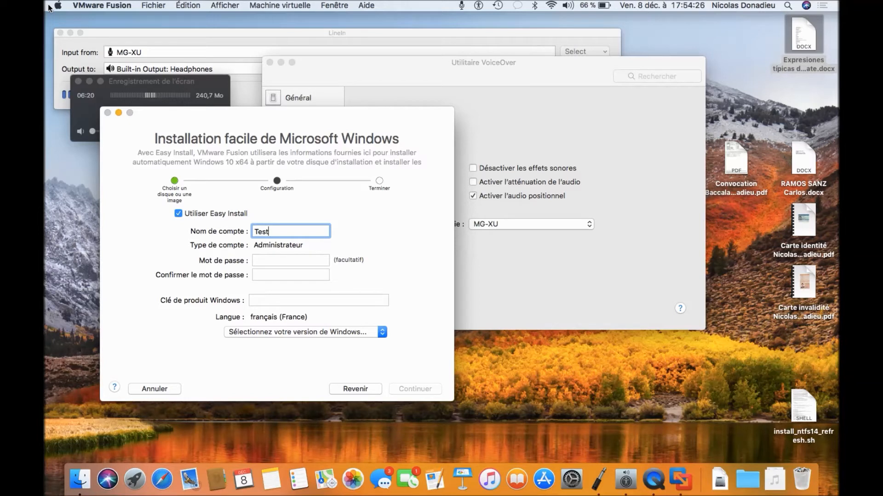
pyautogui.press('Tab')
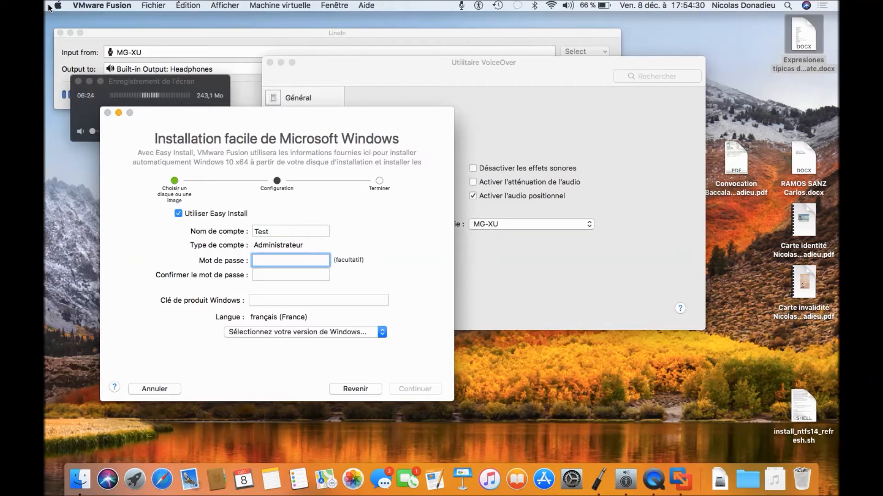
pyautogui.write('aest')
pyautogui.press('Tab')
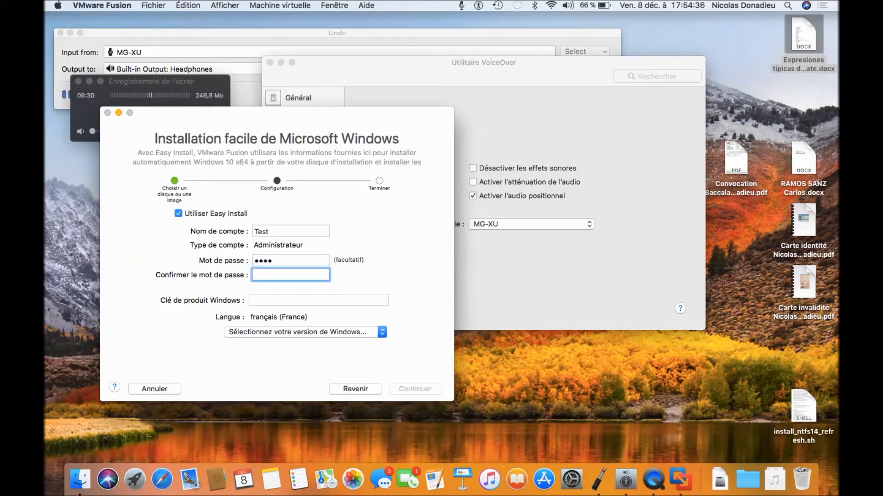
pyautogui.write('test')
pyautogui.press('Tab')
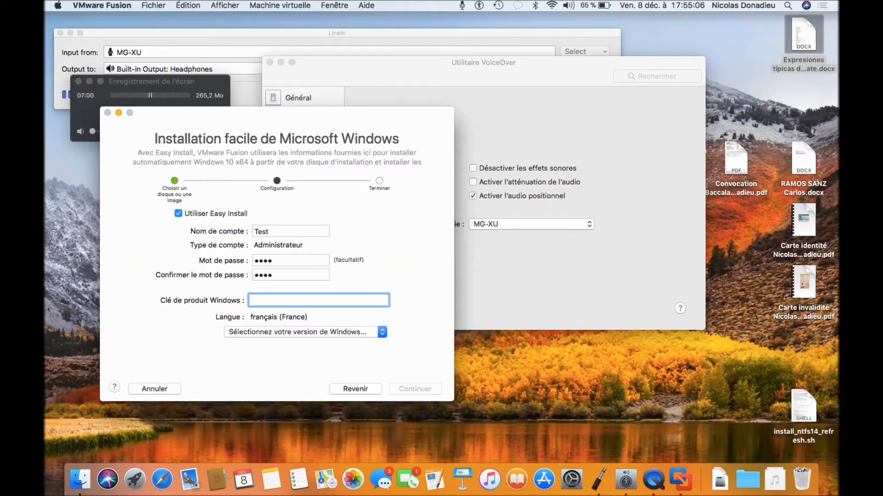
# - Select Windows 10 Pro as the edition and continue past the Easy Install settings
pyautogui.press('Tab')
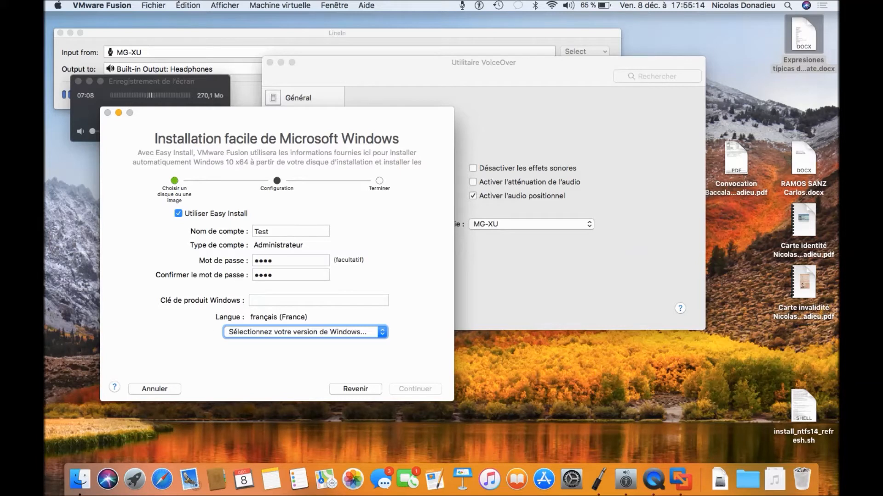
pyautogui.press('space')
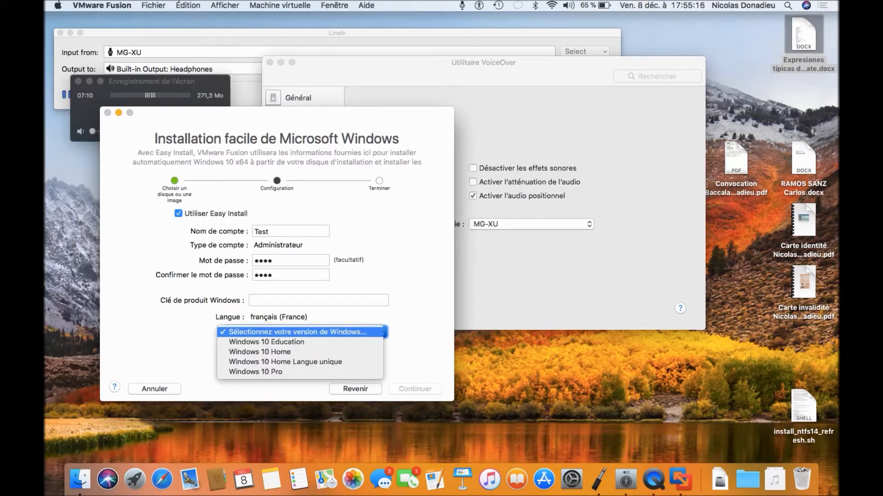
pyautogui.press('Down')
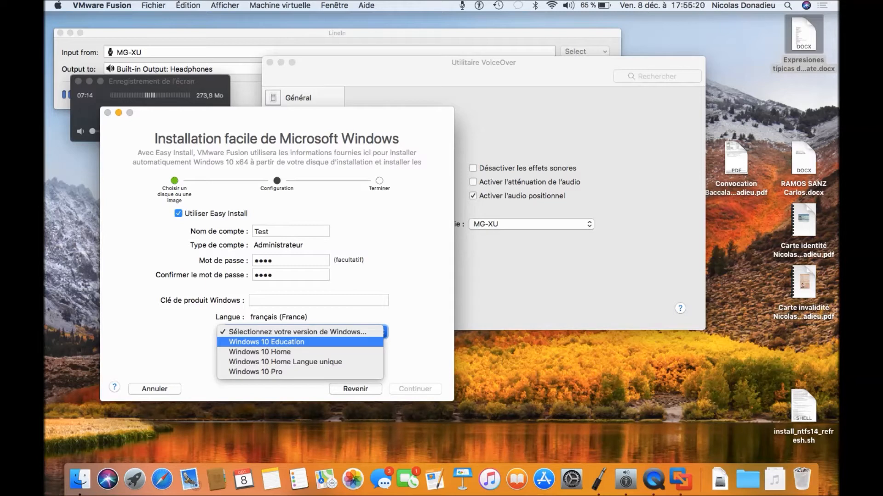
pyautogui.press('Down')
pyautogui.press('Down')
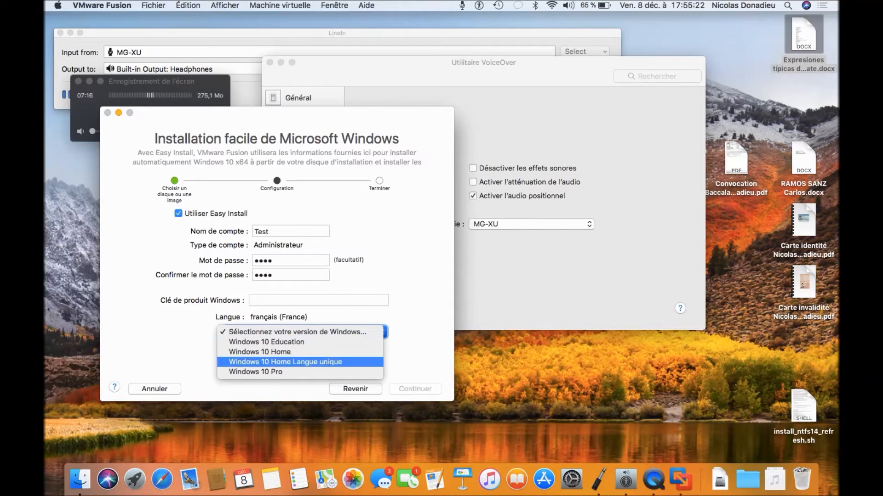
pyautogui.press('Down')
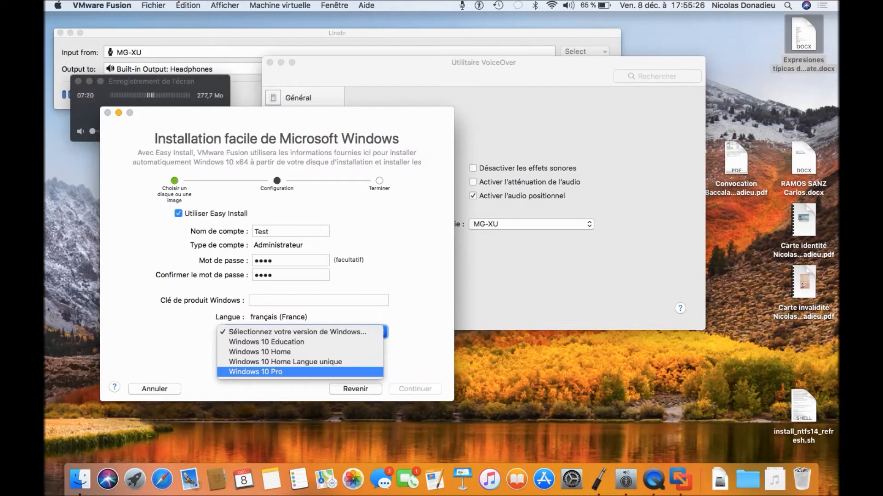
pyautogui.press('Return')
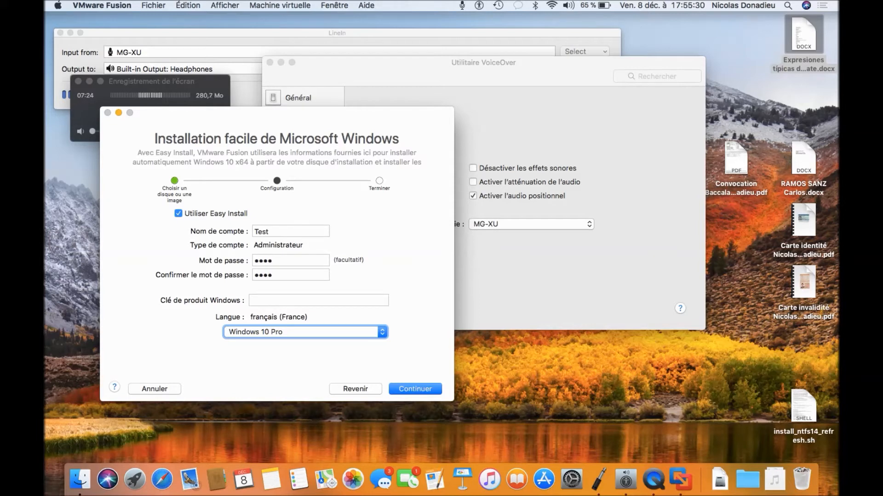
pyautogui.press('Tab')
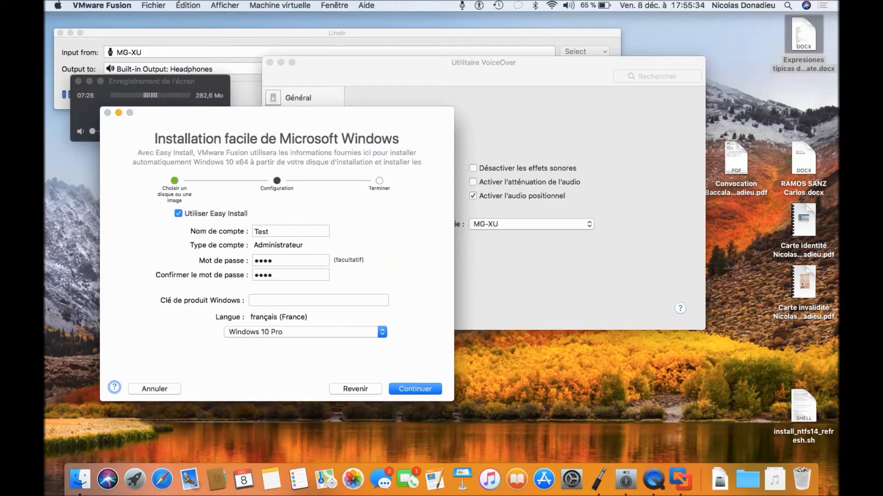
pyautogui.press('Tab')
pyautogui.press('Tab')
pyautogui.press('Tab')
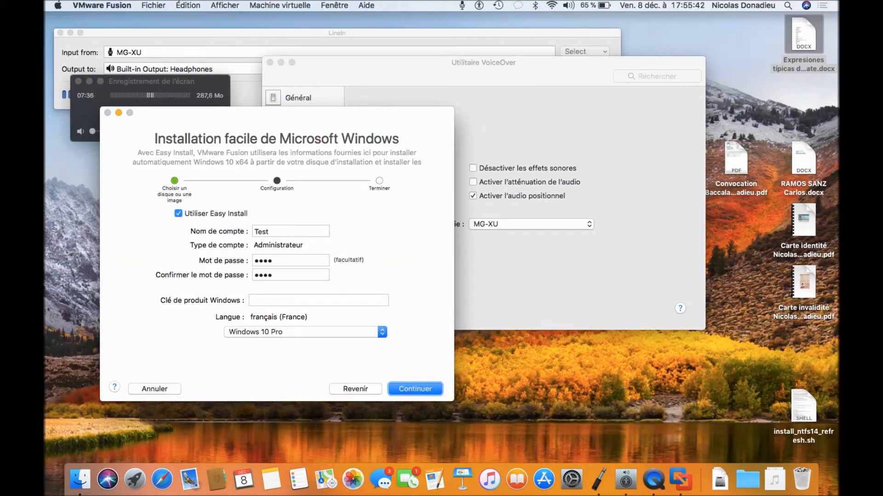
pyautogui.press('Return')
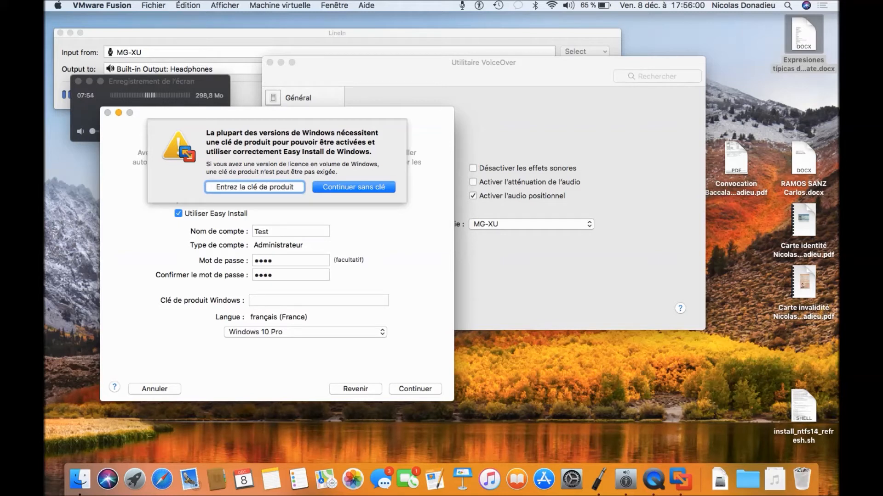
# - Choose 'Continuer sans clé' to proceed without a Windows product key
pyautogui.press('Tab')
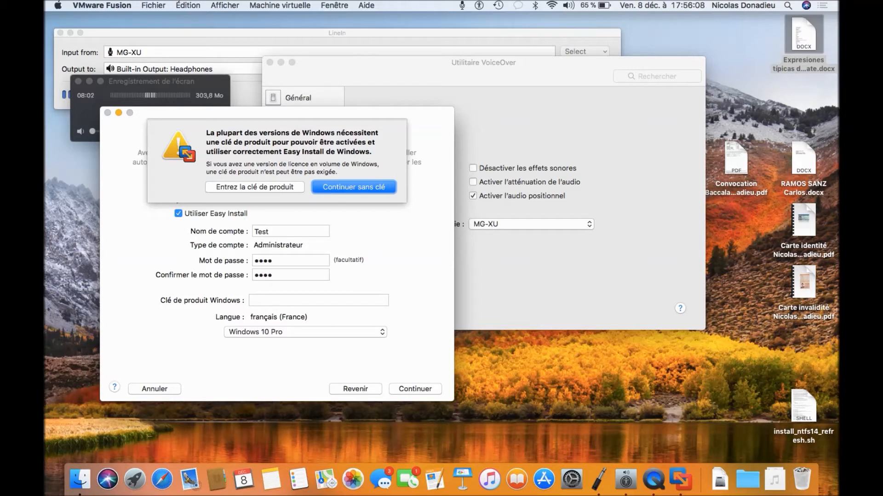
pyautogui.press('Return')
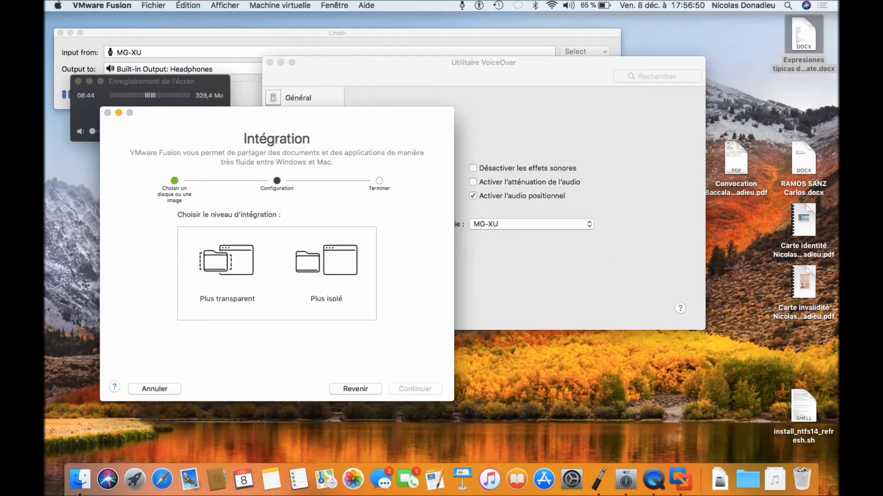
# - Select the 'Plus transparent' integration level so Windows shares Mac documents and apps
pyautogui.hotkey('ctrl', 'alt', 'space')
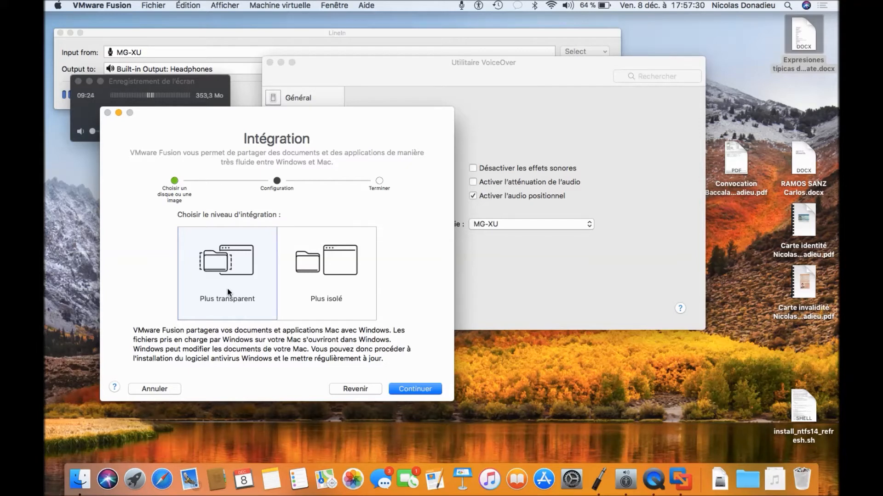
pyautogui.click(328, 293)
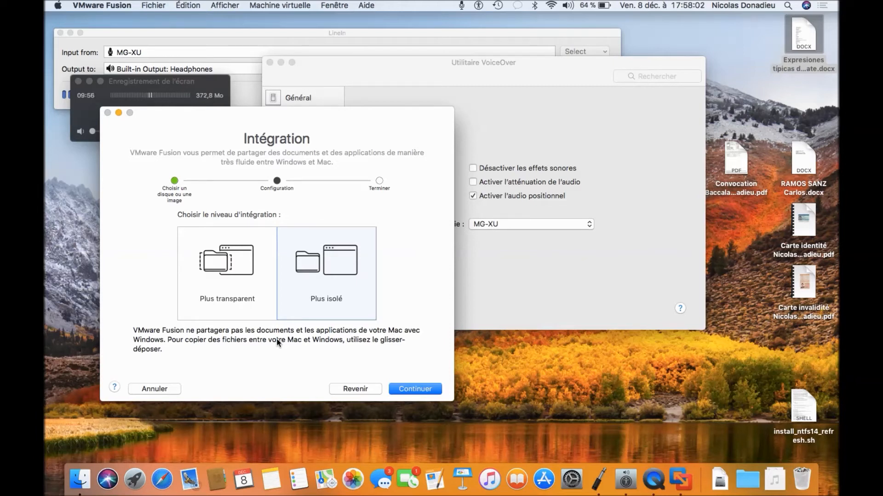
pyautogui.press('Left')
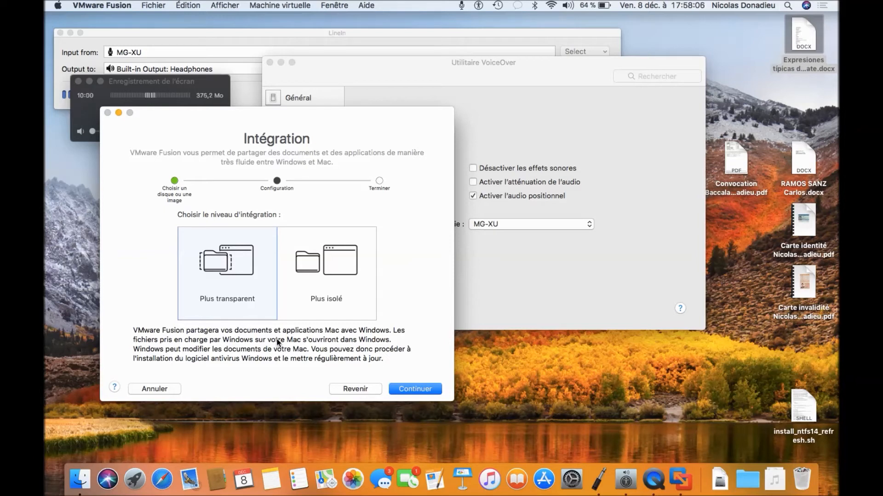
pyautogui.press('Tab')
pyautogui.press('Tab')
pyautogui.press('Tab')
pyautogui.press('Tab')
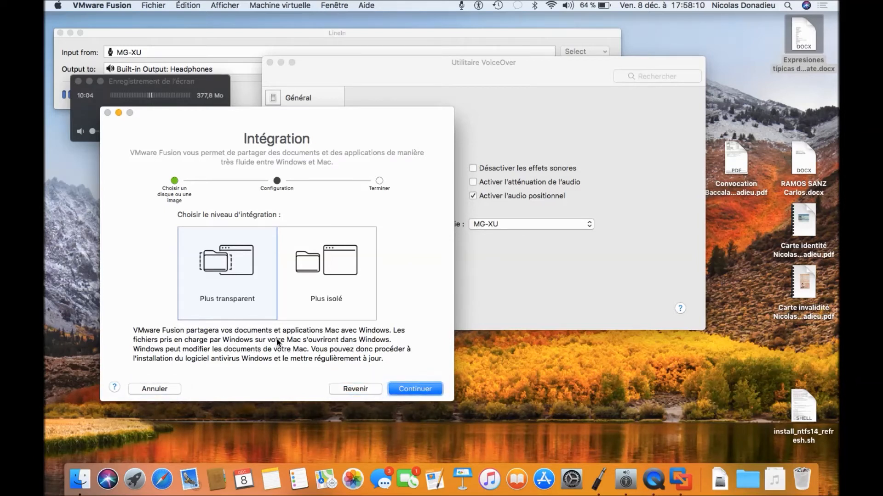
pyautogui.press('space')
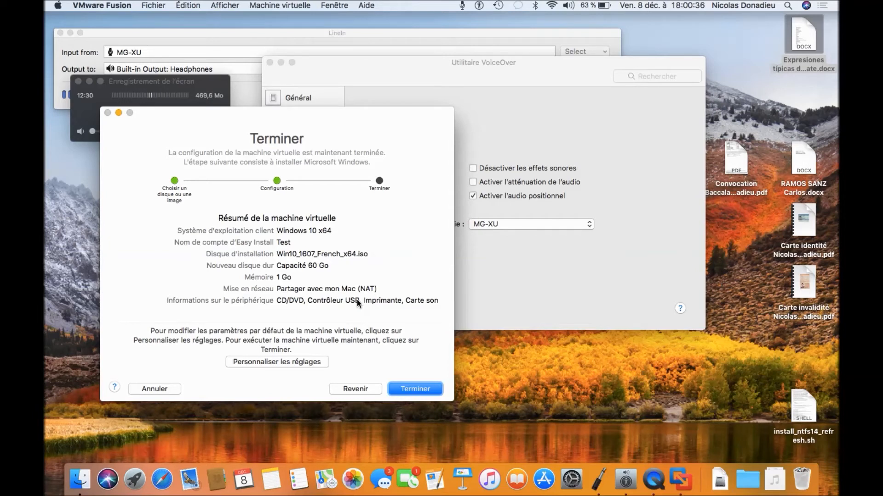
# - Choose 'Personnaliser les réglages' to customise the Windows 10 x64 virtual machine
pyautogui.press('Tab')
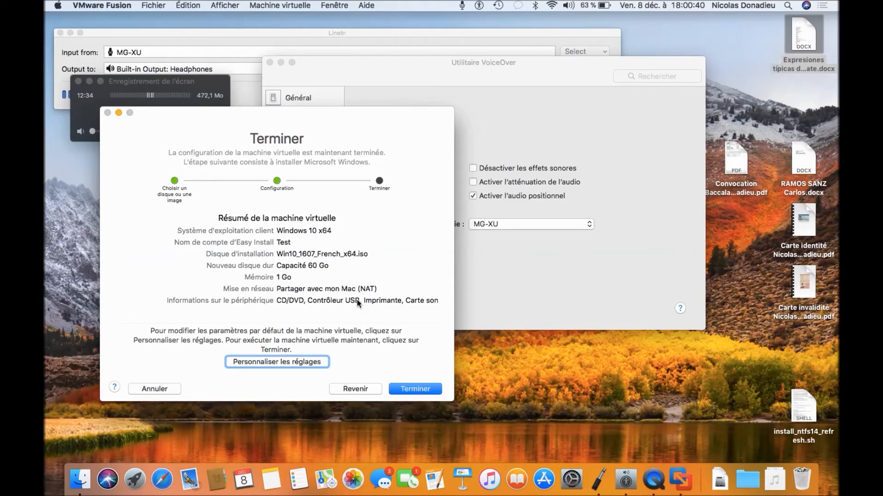
pyautogui.press('space')
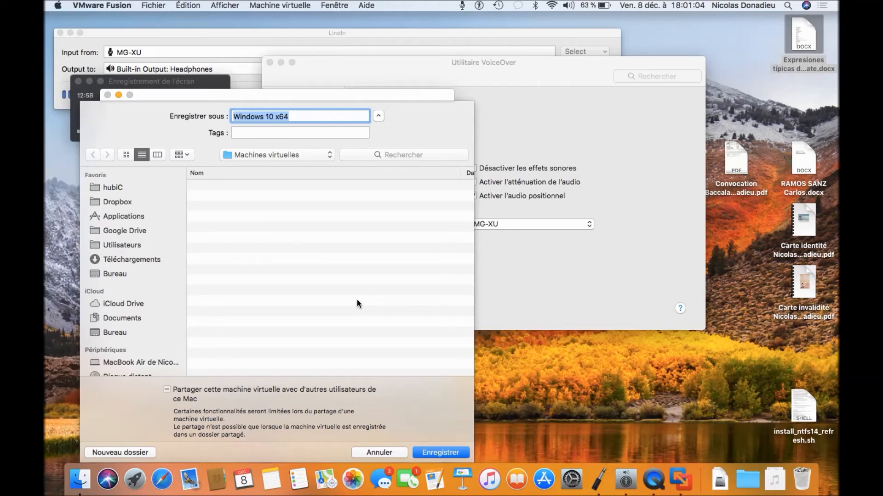
# - Confirm the save sheet with Enregistrer to store 'Windows 10 x64' in Machines virtuelles
pyautogui.press('Tab')
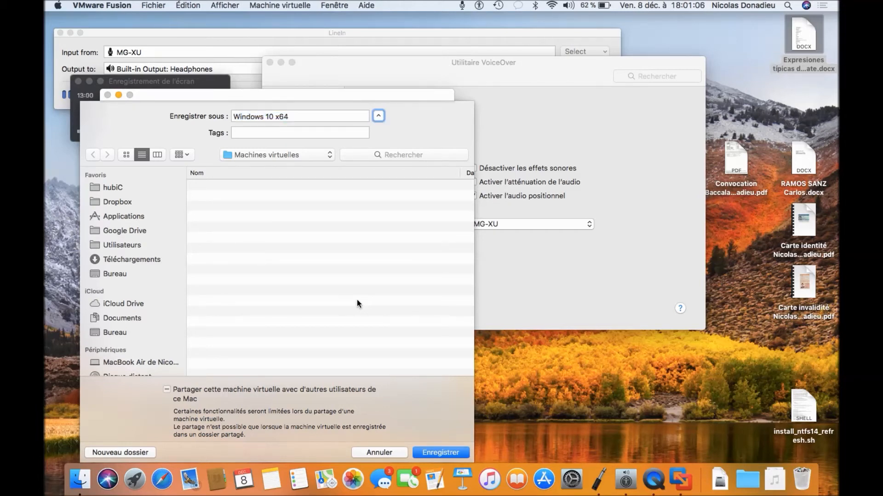
pyautogui.press('Tab')
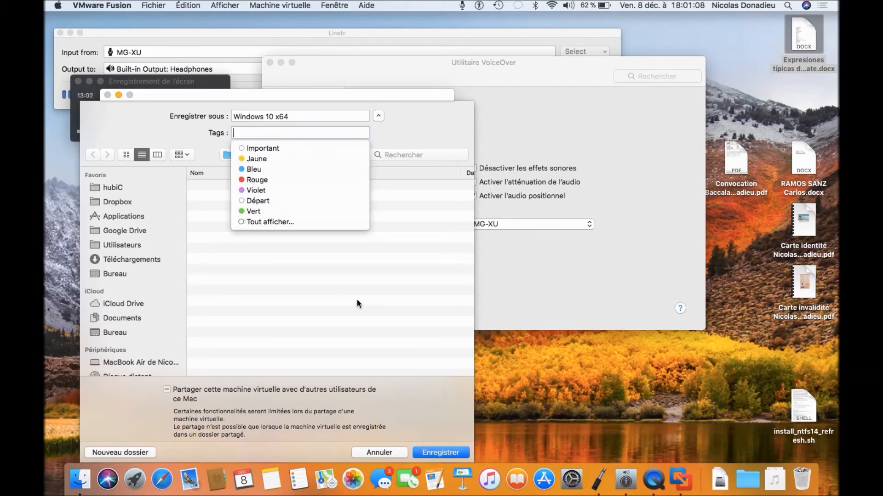
pyautogui.press('Tab')
pyautogui.press('Tab')
pyautogui.press('Tab')
pyautogui.press('Tab')
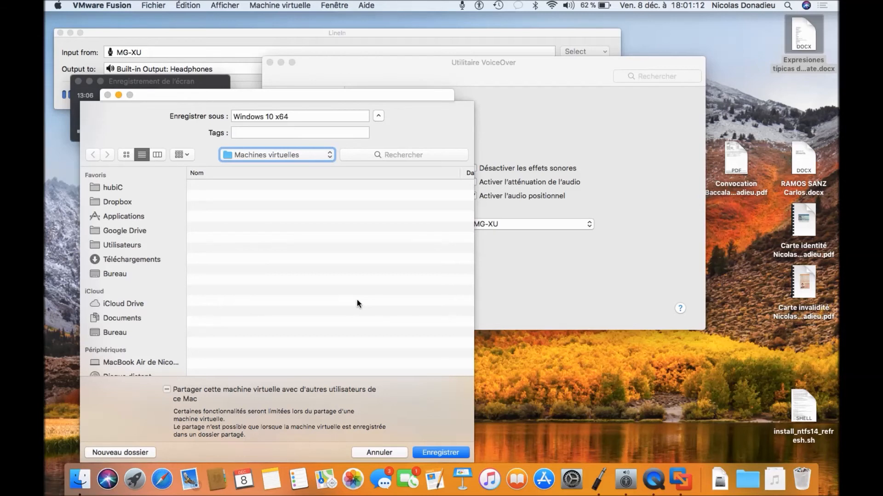
pyautogui.press('Tab')
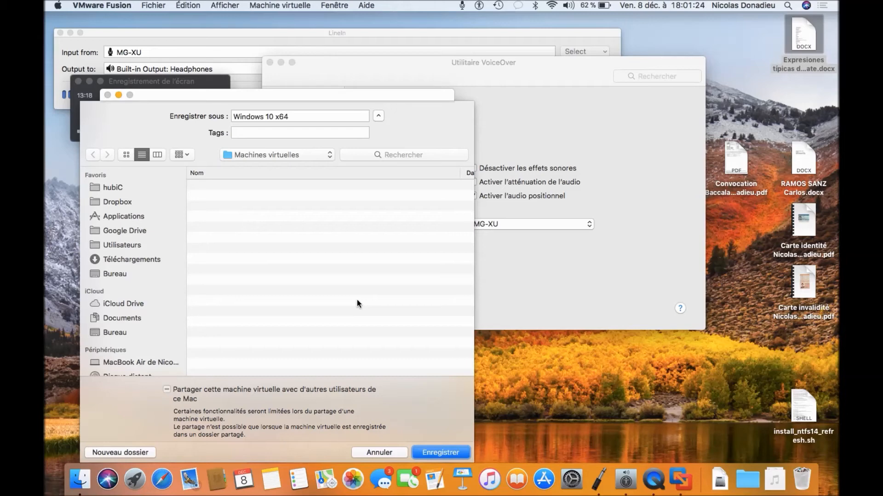
pyautogui.press('Return')
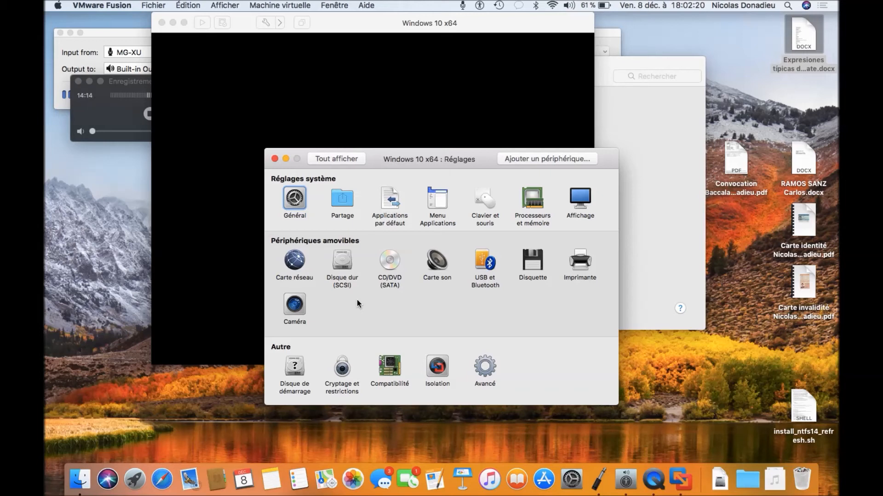
# - Browse the Réglages categories and open the Processeurs et mémoire pane (1 core, 1024 Mo)
pyautogui.press('Right')
pyautogui.press('Right')
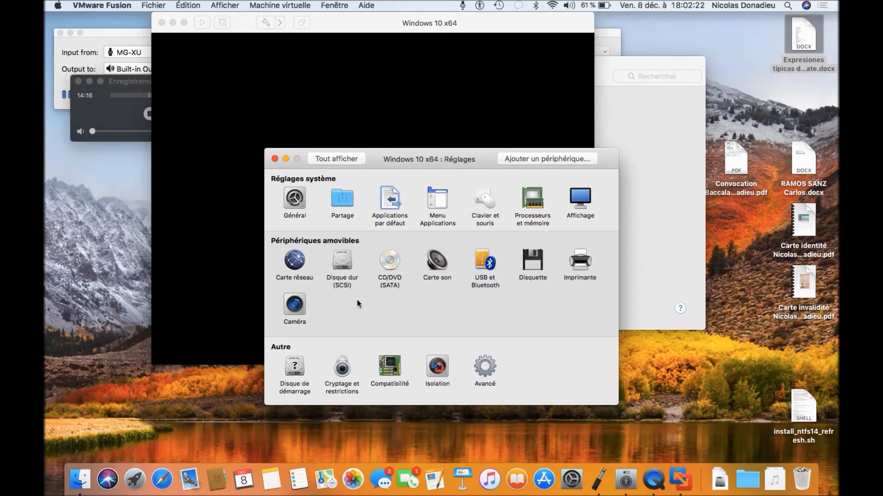
pyautogui.press('Right')
pyautogui.press('Right')
pyautogui.press('Right')
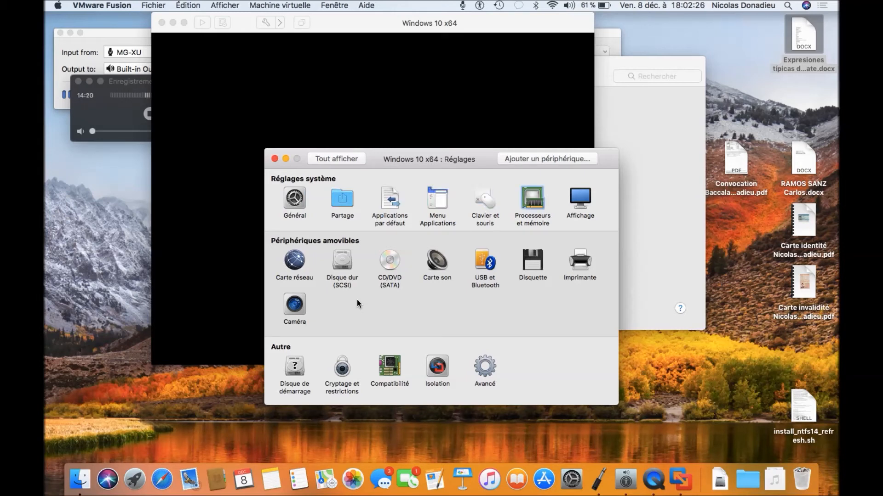
pyautogui.press('Right')
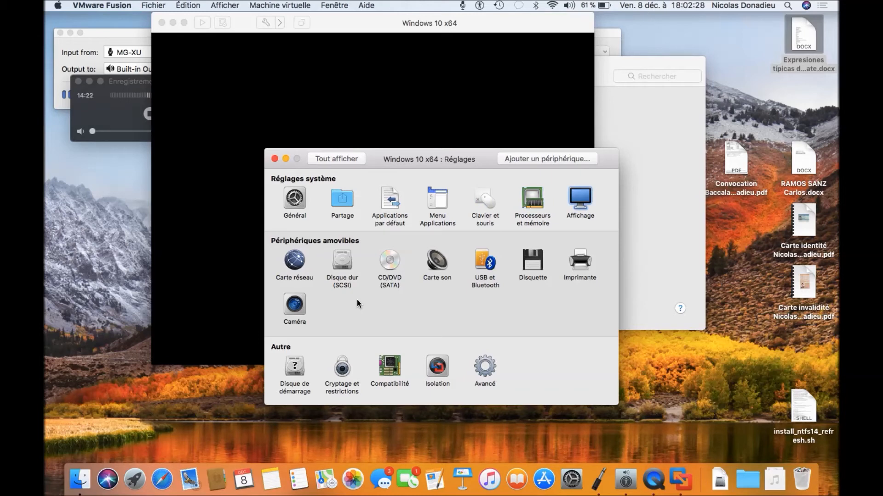
pyautogui.press('Right')
pyautogui.press('Right')
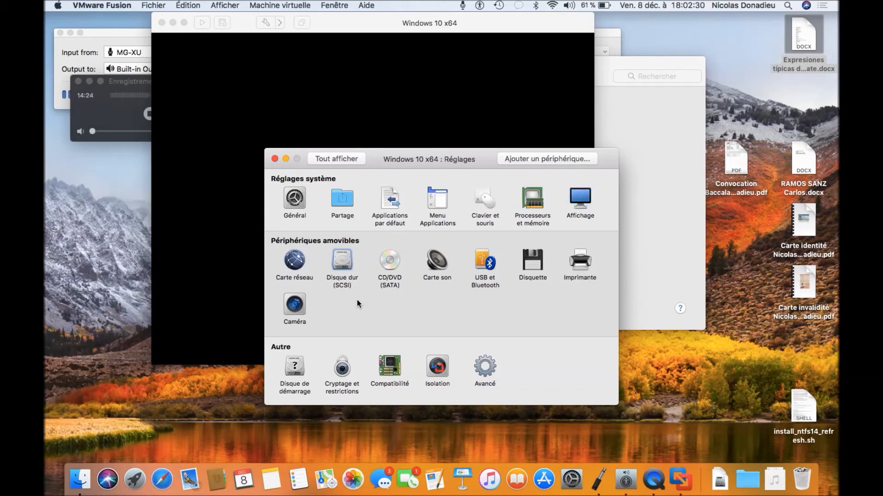
pyautogui.press('Right')
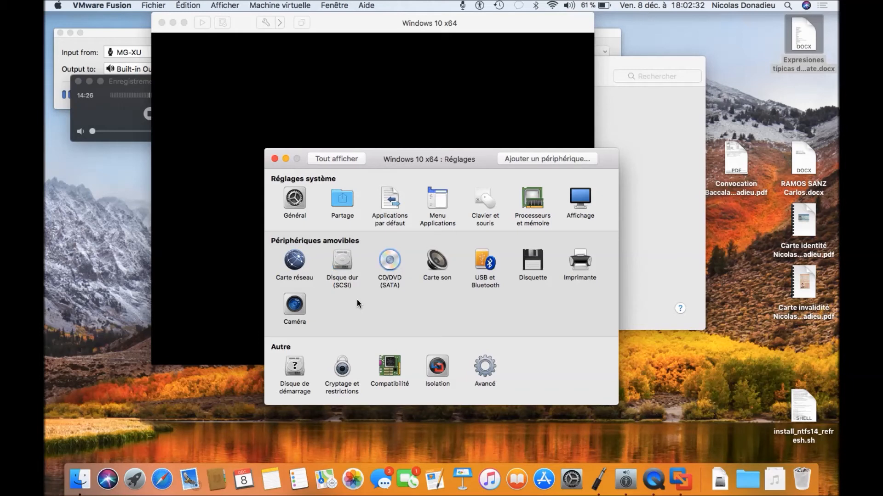
pyautogui.press('Right')
pyautogui.press('Right')
pyautogui.press('Right')
pyautogui.press('Right')
pyautogui.press('Right')
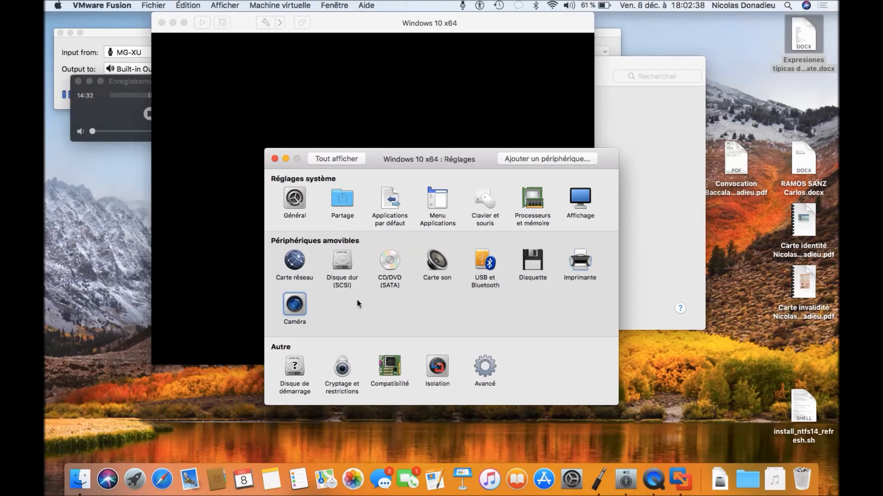
pyautogui.press('Right')
pyautogui.press('Right')
pyautogui.press('Right')
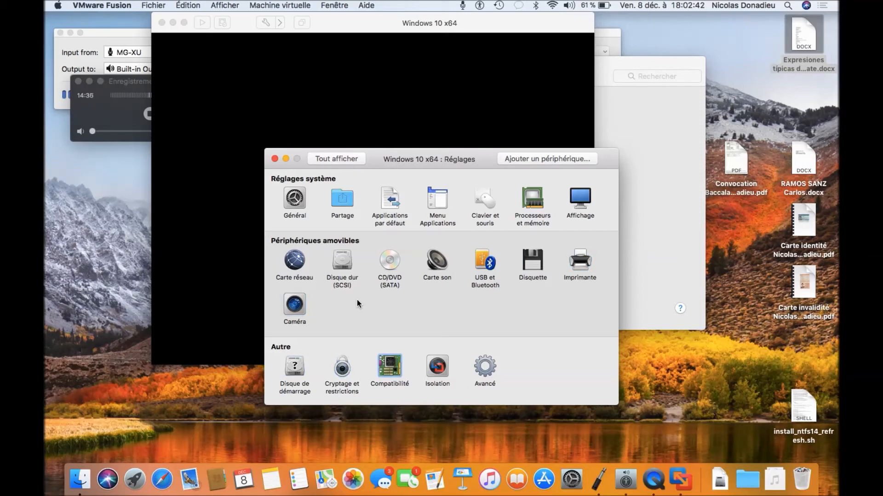
pyautogui.press('Right')
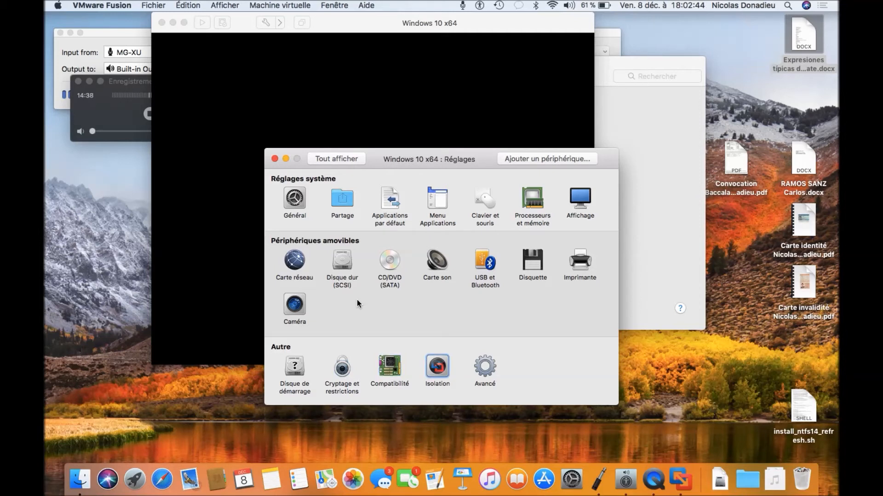
pyautogui.press('Right')
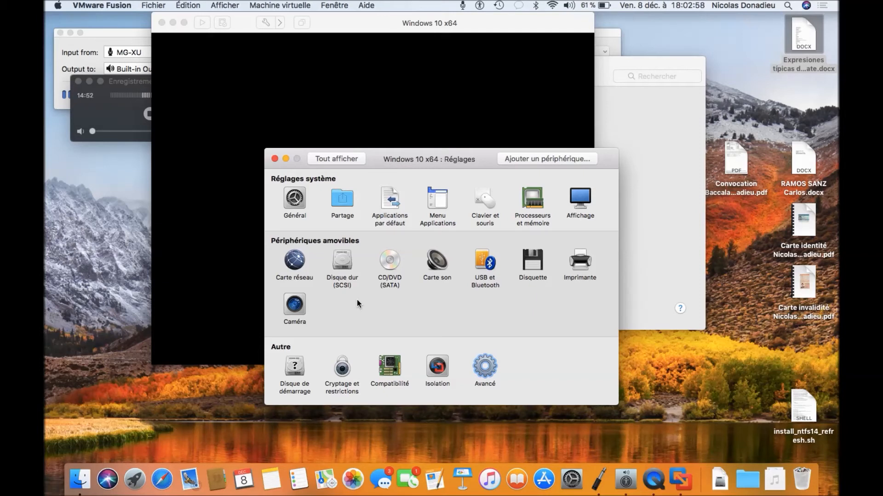
pyautogui.press('Tab')
pyautogui.press('Tab')
pyautogui.press('Tab')
pyautogui.press('Tab')
pyautogui.press('Tab')
pyautogui.press('Tab')
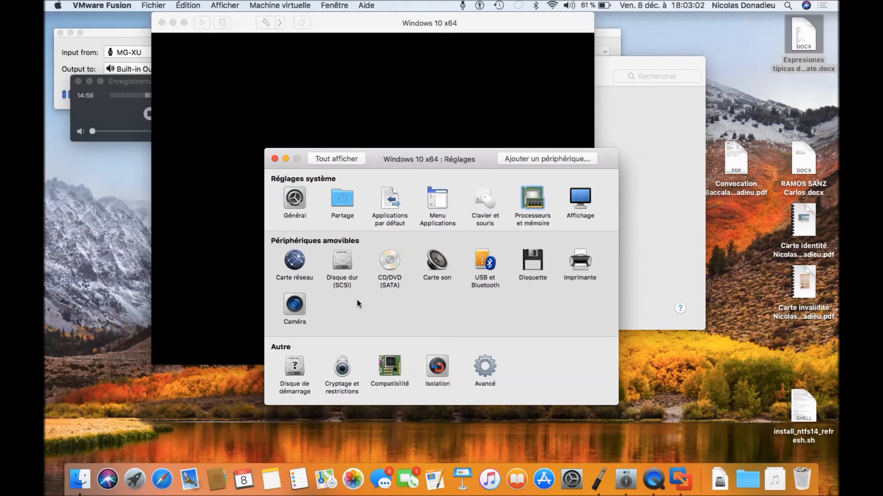
pyautogui.press('space')
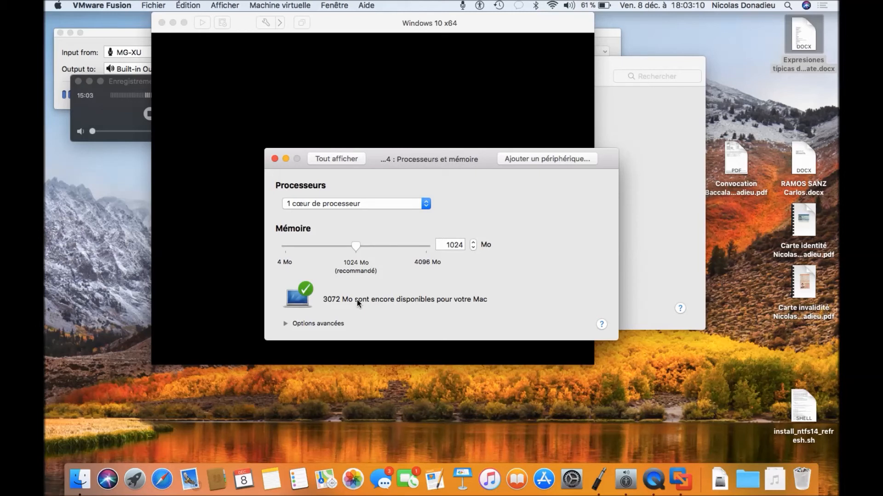
# - Choose '2 cœurs de processeur' and select the current 1024 Mo memory value
pyautogui.press('Tab')
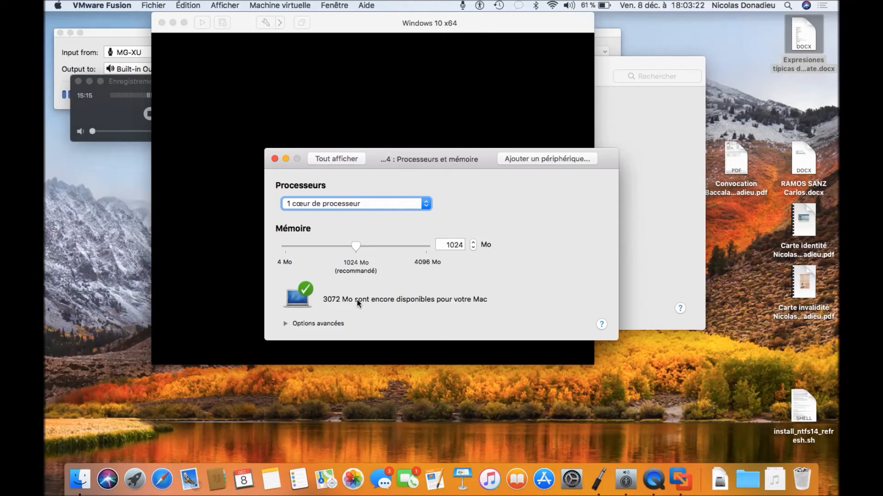
pyautogui.press('space')
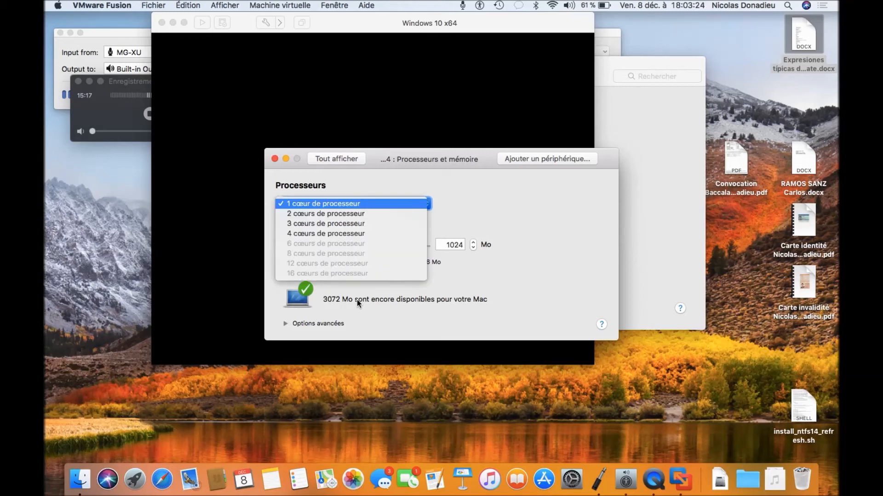
pyautogui.press('Down')
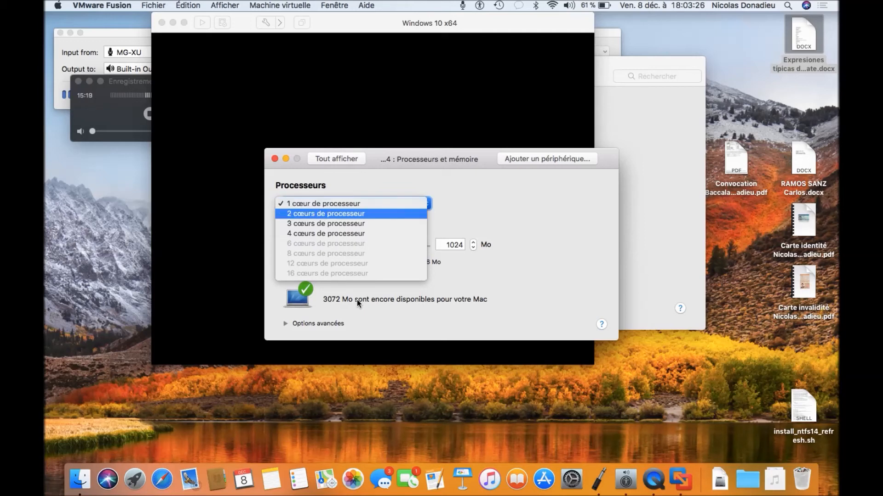
pyautogui.press('Return')
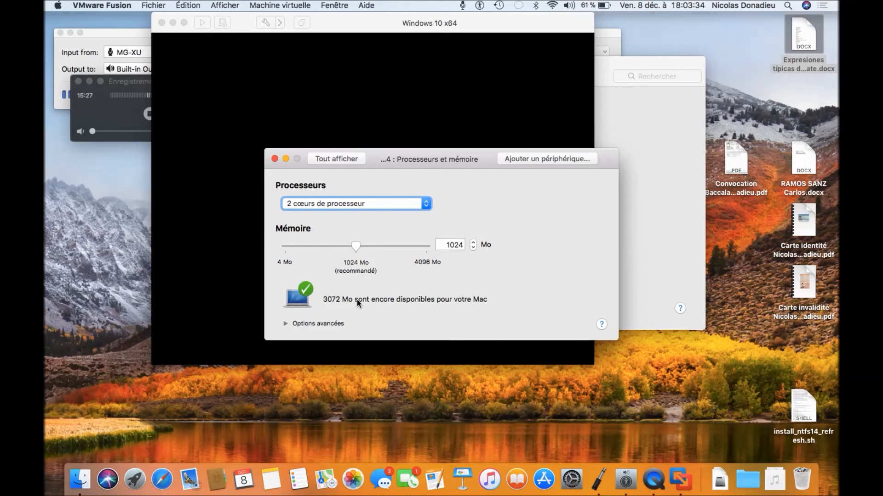
pyautogui.press('Tab')
pyautogui.press('Tab')
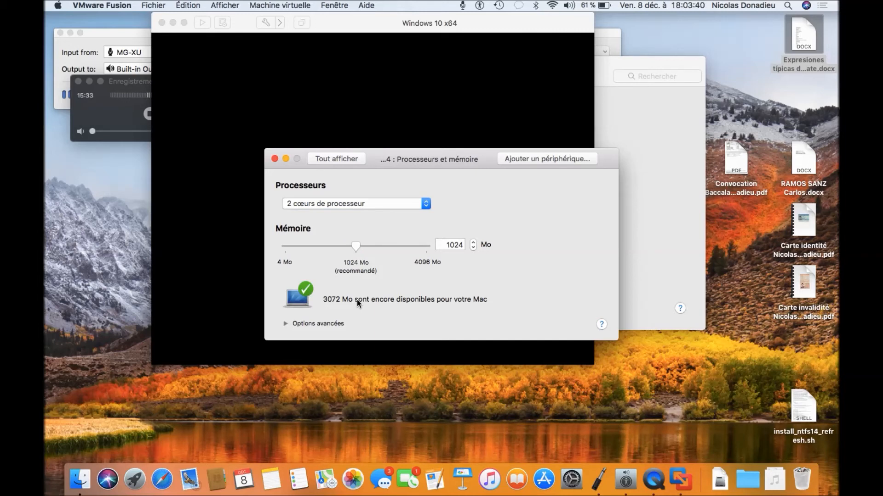
pyautogui.press('Tab')
pyautogui.hotkey('shift', 'Tab')
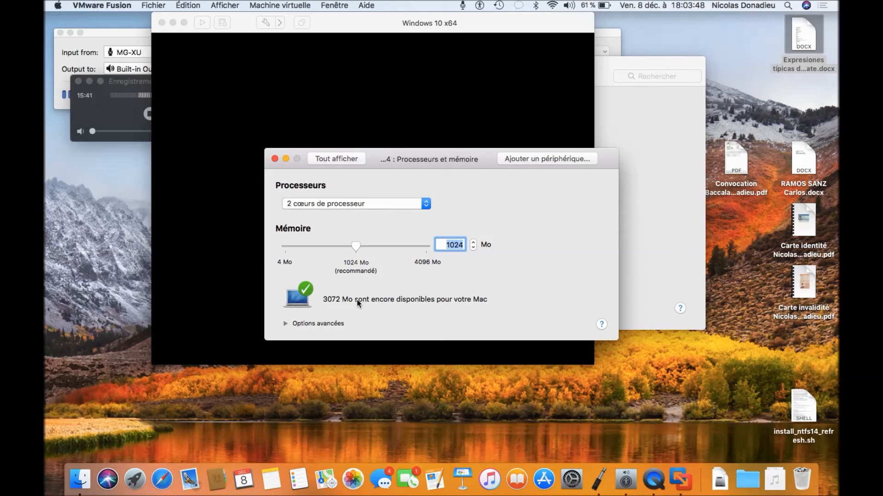
# - Change the Mémoire value from 1024 to 1500 Mo, fixing the mistyped 10500
pyautogui.press('Right')
pyautogui.press('BackSpace')
pyautogui.press('BackSpace')
pyautogui.write('500')
pyautogui.press('Tab')
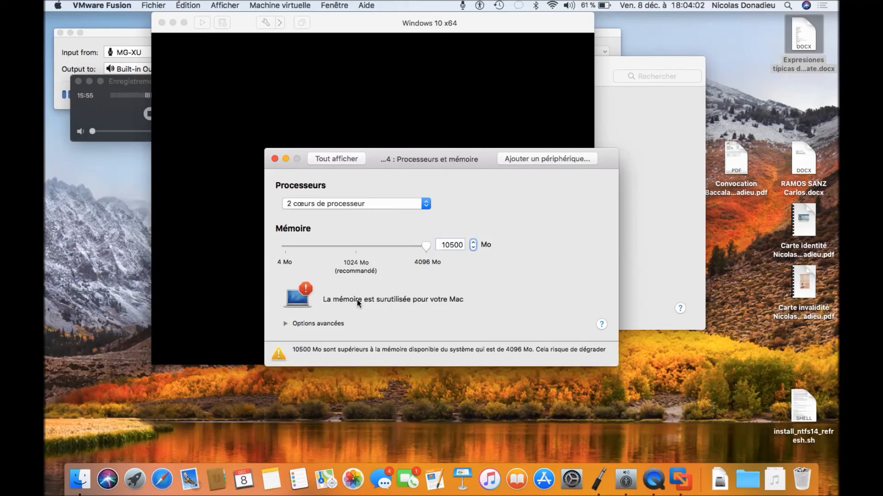
pyautogui.hotkey('shift', 'Tab')
pyautogui.press('Left')
pyautogui.press('Right')
pyautogui.press('Right')
pyautogui.press('BackSpace')
pyautogui.press('Right')
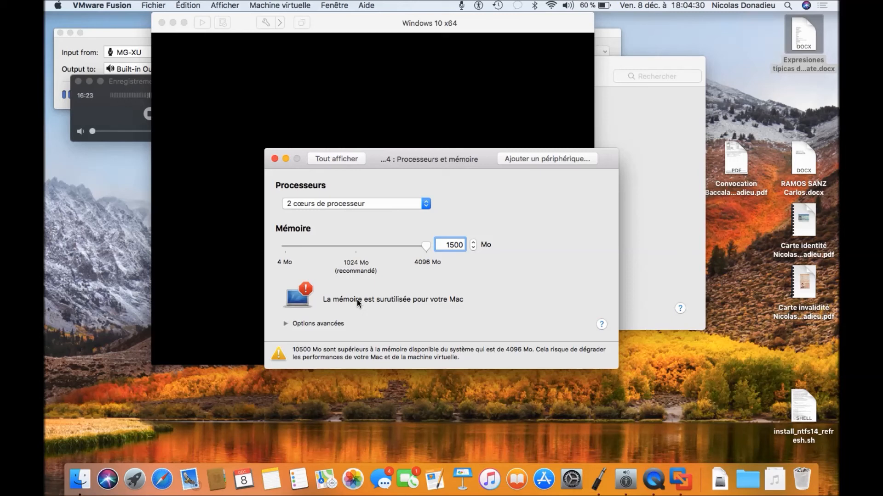
pyautogui.press('Return')
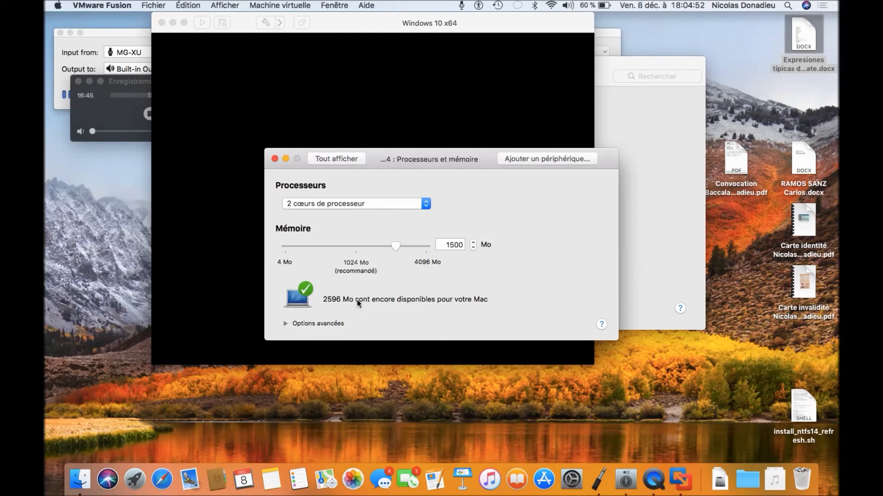
pyautogui.press('Tab')
pyautogui.press('Tab')
pyautogui.press('Tab')
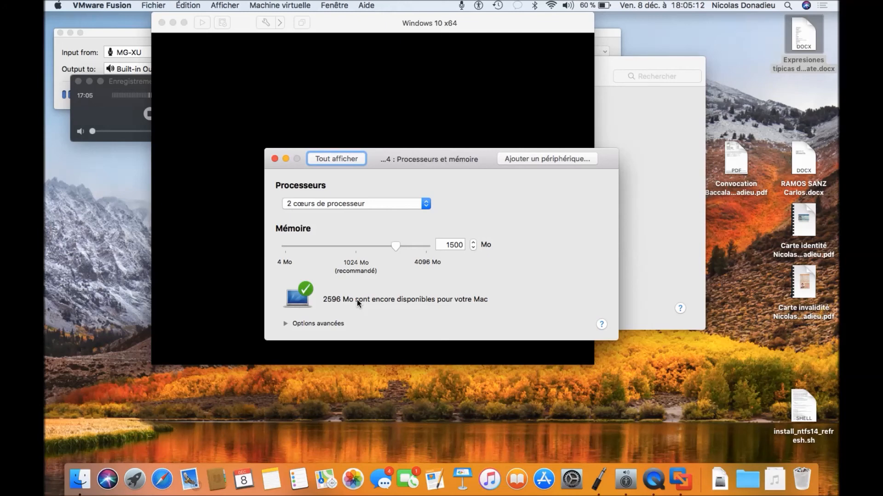
# - Return to the settings overview with Tout afficher and focus Disque dur (SCSI)
pyautogui.press('space')
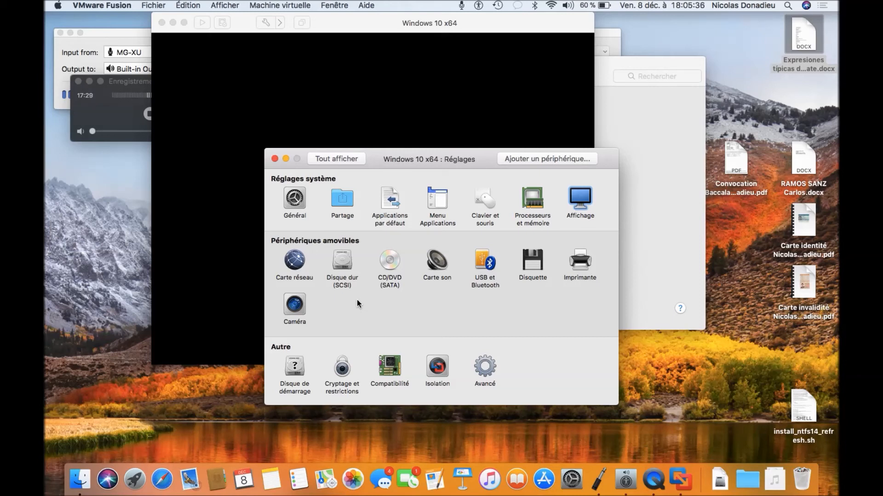
pyautogui.press('Tab')
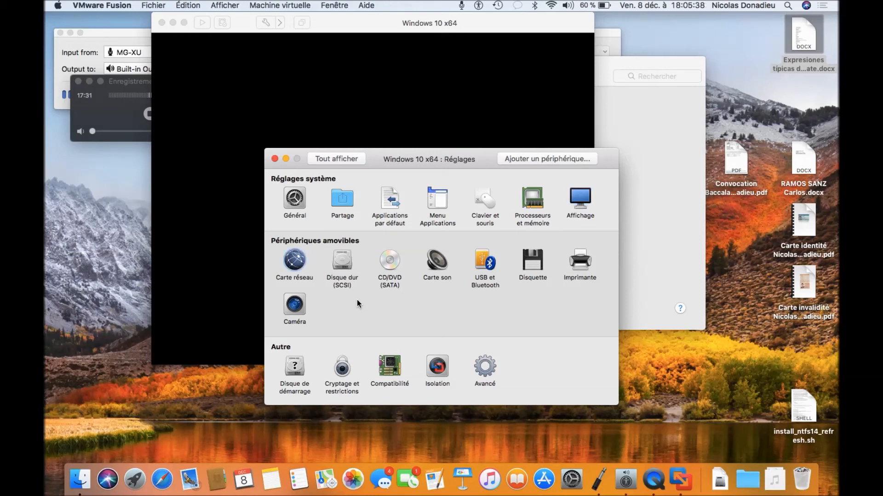
pyautogui.press('Tab')
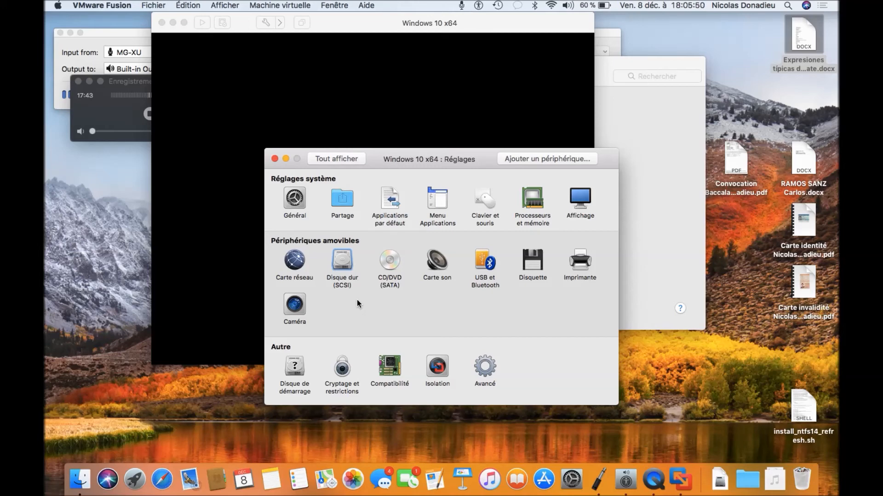
# - Open the Disque dur (SCSI) pane for the 60,00 Go disk and reach its size control
pyautogui.press('space')
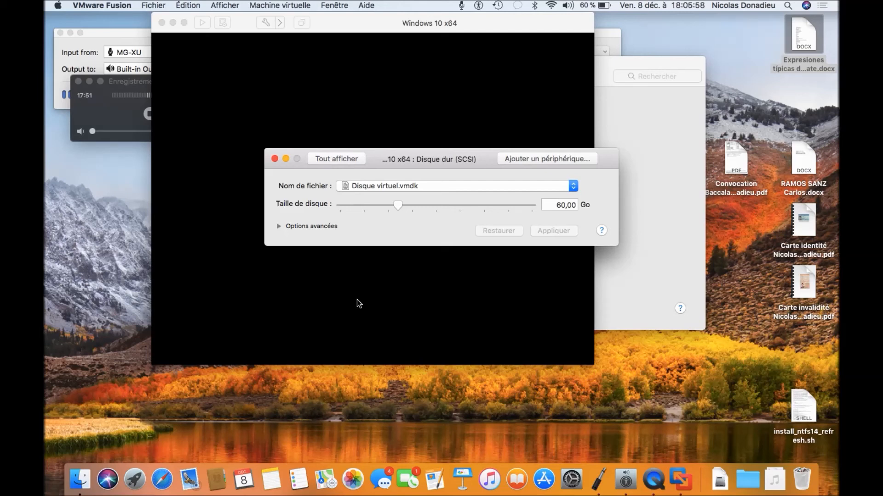
pyautogui.press('Tab')
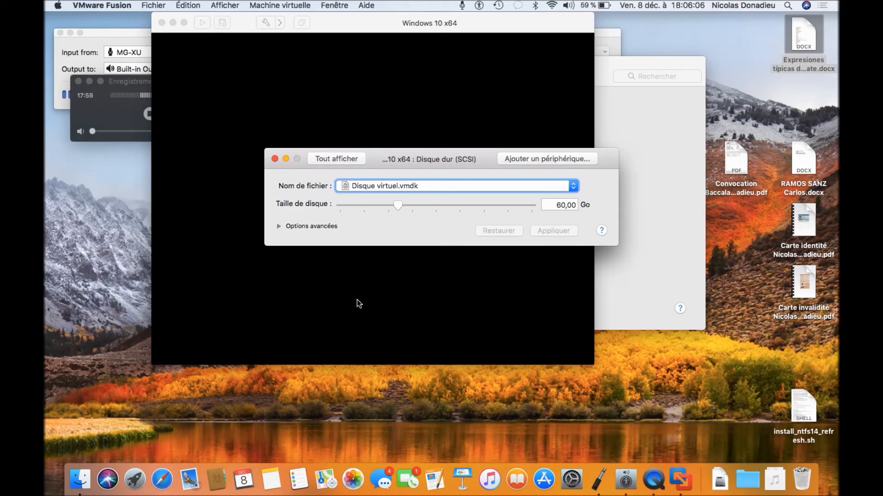
pyautogui.hotkey('ctrl', 'alt', 'Right')
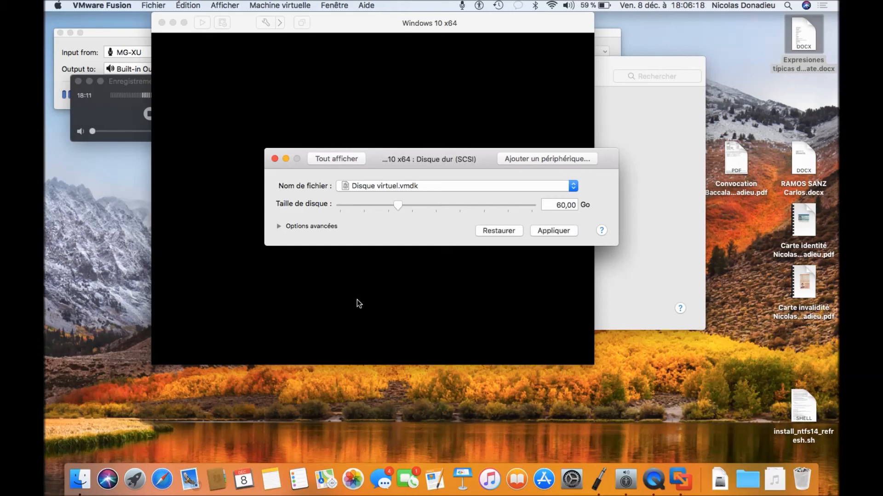
pyautogui.press('Tab')
pyautogui.press('Tab')
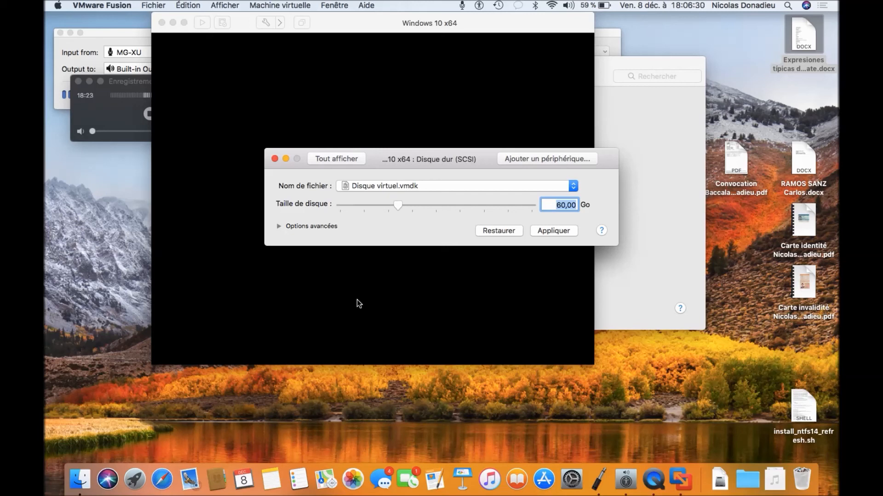
# - Set the Taille de disque slider to 100,00 Go and apply the change
pyautogui.hotkey('shift', 'Tab')
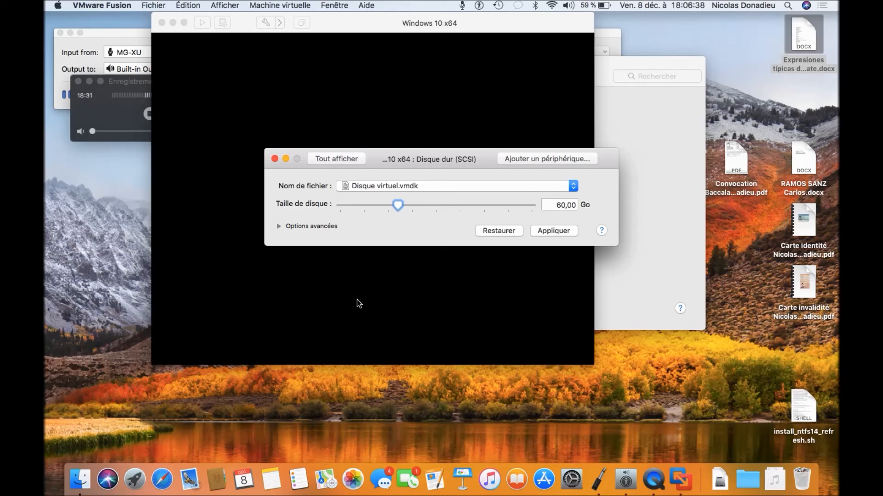
pyautogui.press('Right')
pyautogui.press('Right')
pyautogui.press('Right')
pyautogui.press('Right')
pyautogui.press('Right')
pyautogui.press('Right')
pyautogui.press('Right')
pyautogui.press('Right')
pyautogui.press('Right')
pyautogui.press('Right')
pyautogui.press('Right')
pyautogui.press('Right')
pyautogui.press('Right')
pyautogui.press('Right')
pyautogui.press('Right')
pyautogui.press('Right')
pyautogui.press('Left')
pyautogui.press('Tab')
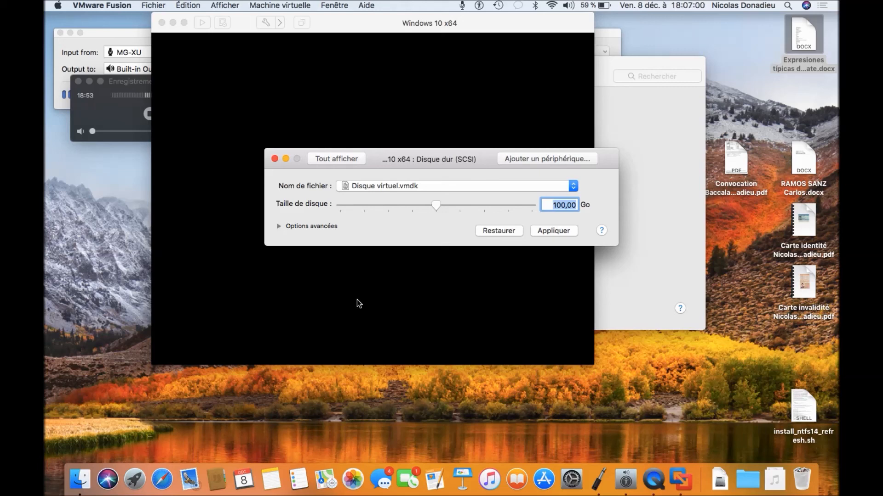
pyautogui.press('Tab')
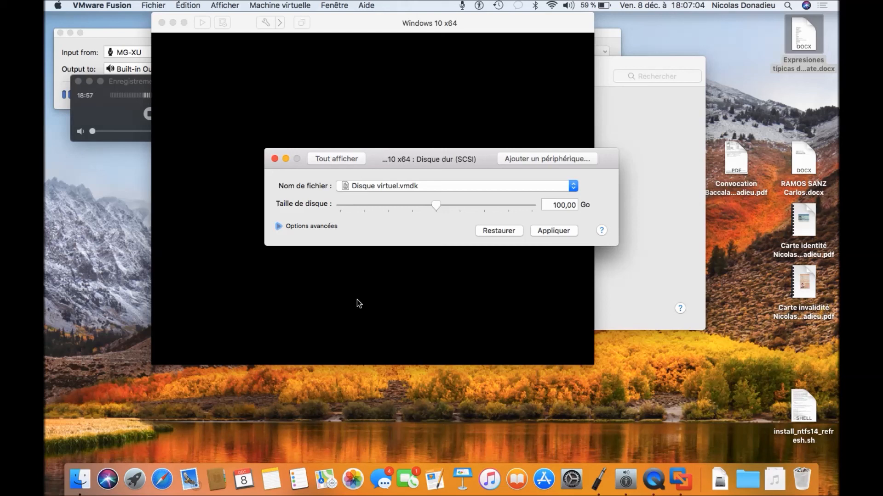
pyautogui.press('Tab')
pyautogui.press('Tab')
pyautogui.press('Tab')
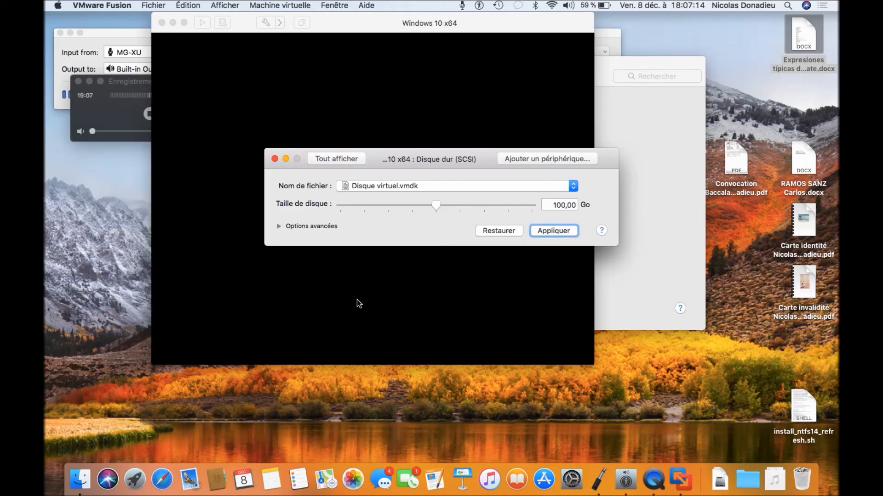
pyautogui.press('space')
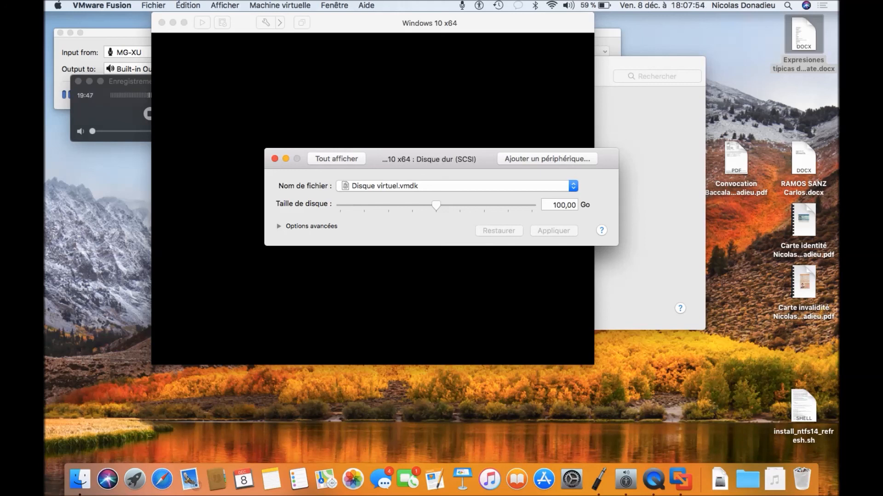
# - Close the Disque dur (SCSI) settings window with Cmd+W
pyautogui.press('super+w')
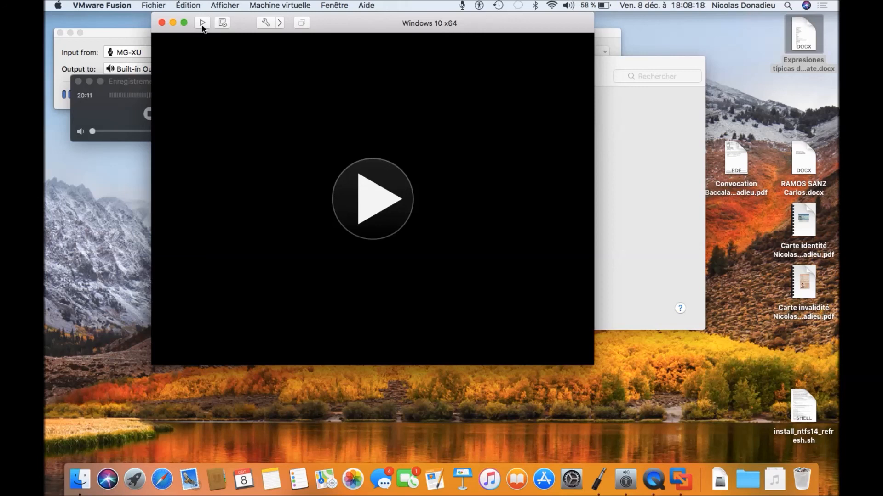
# - Switch to QuickTime Player's Enregistrement de l'écran window with Cmd+Tab
pyautogui.press('super+Tab')
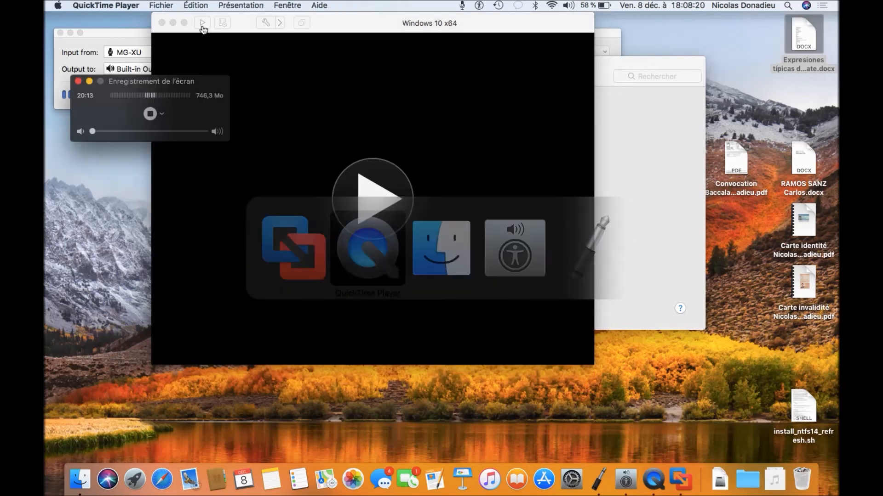